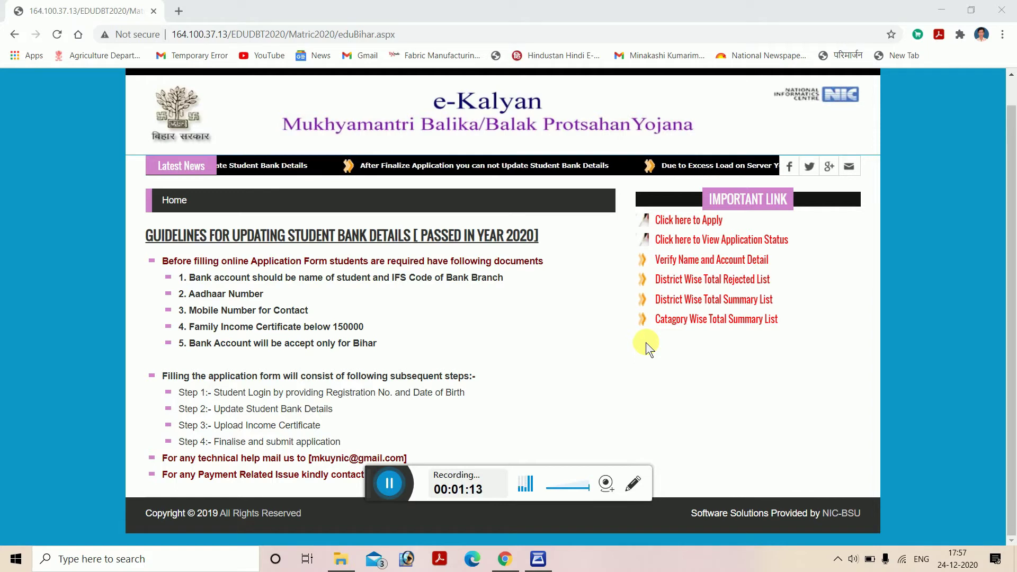
# Load edudbt.bih.nic.in, the e-Kalyan home page, in a new Chrome tab
pyautogui.middleClick(271, 58)
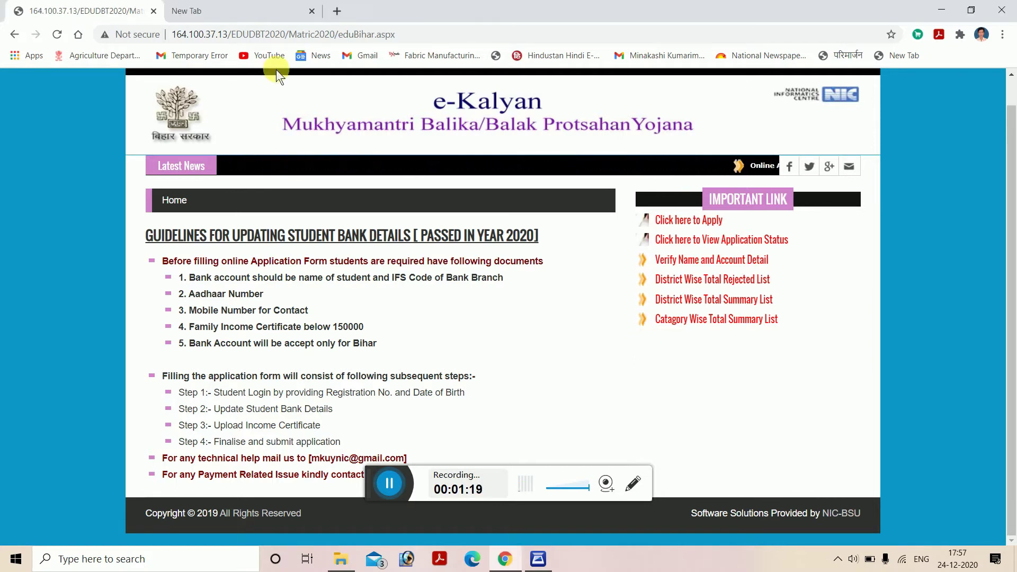
pyautogui.click(221, 7)
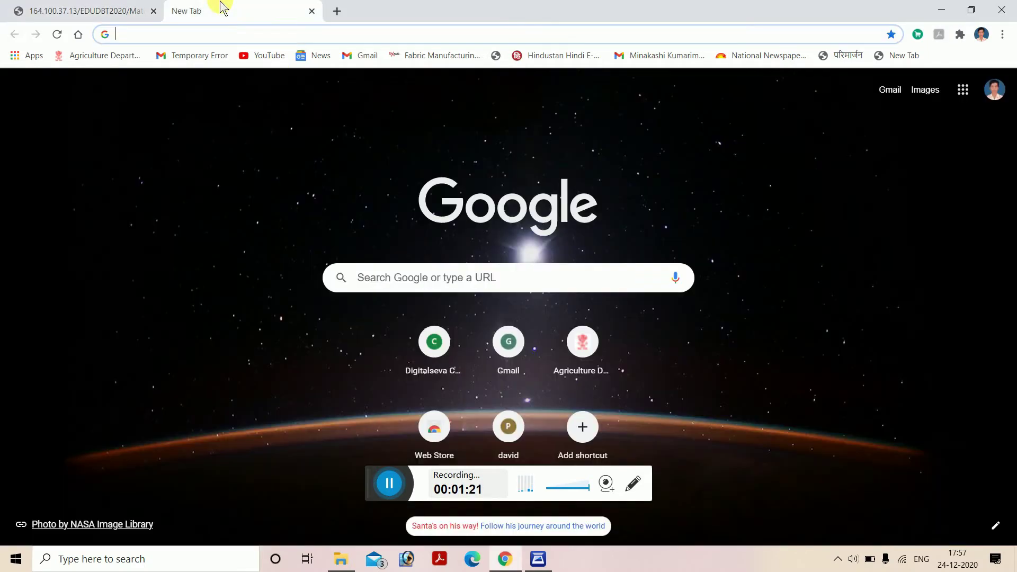
pyautogui.click(246, 33)
pyautogui.write('edudbt.bih.nic.in')
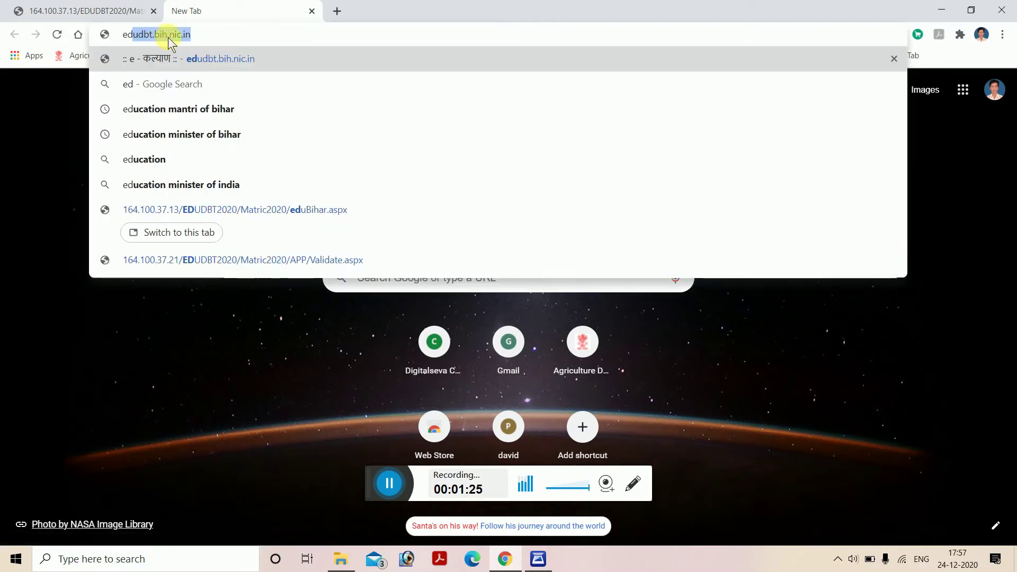
pyautogui.press('Return')
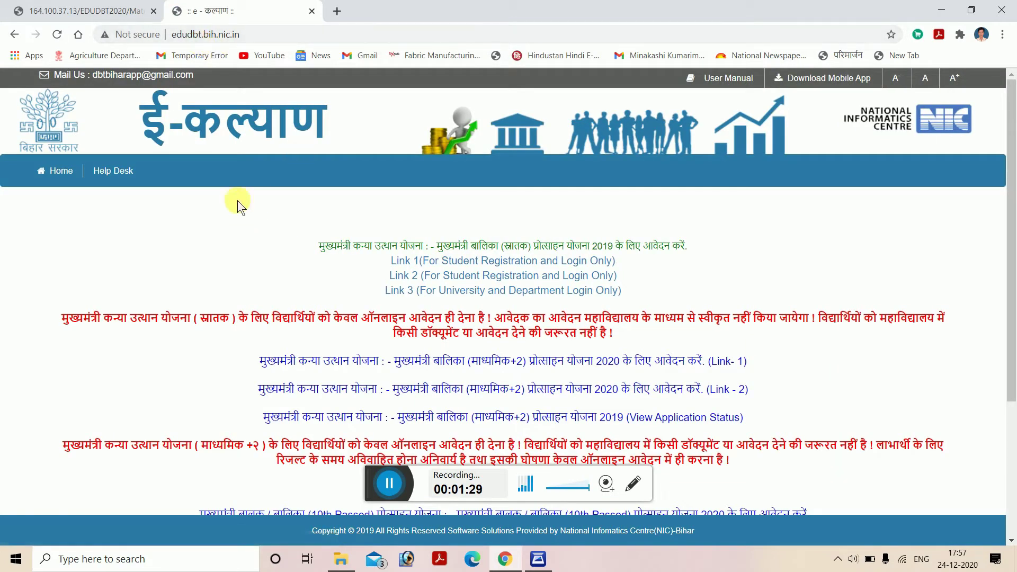
# Open the 10th Passed Balak/Balika scheme page, close the old tab, and go to its application login
pyautogui.scroll(-3, 300, 204)
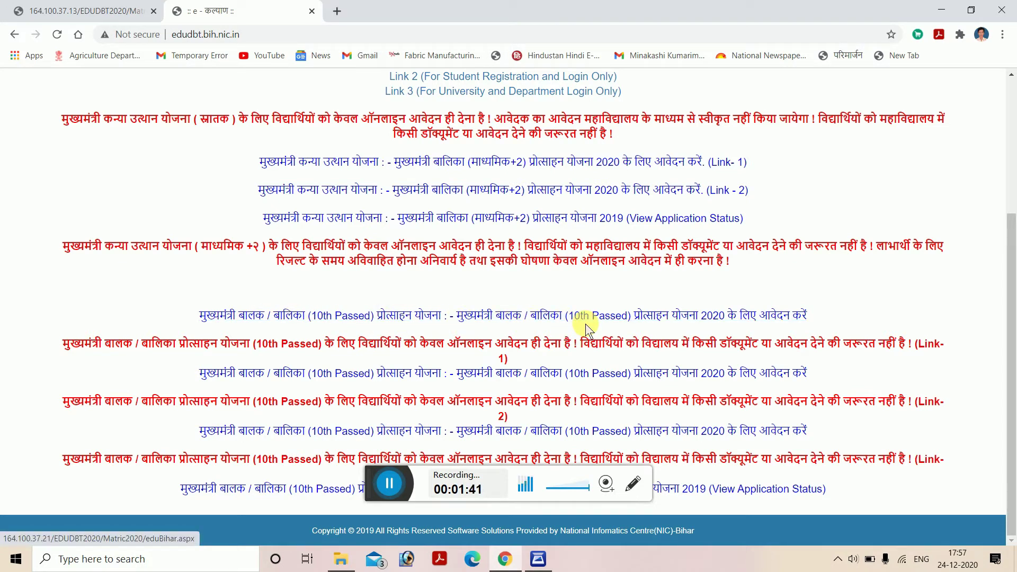
pyautogui.click(480, 315)
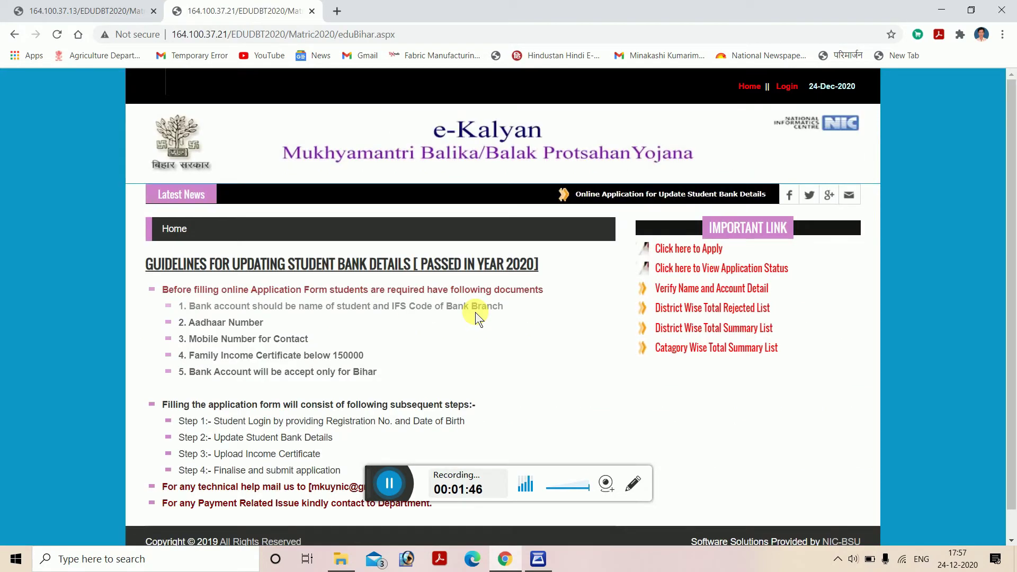
pyautogui.click(153, 11)
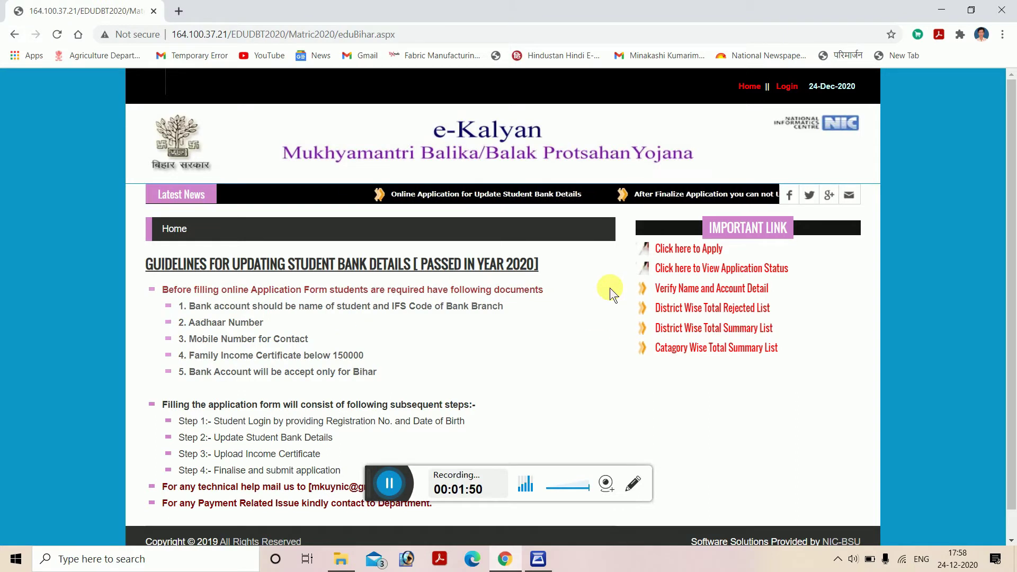
pyautogui.click(709, 251)
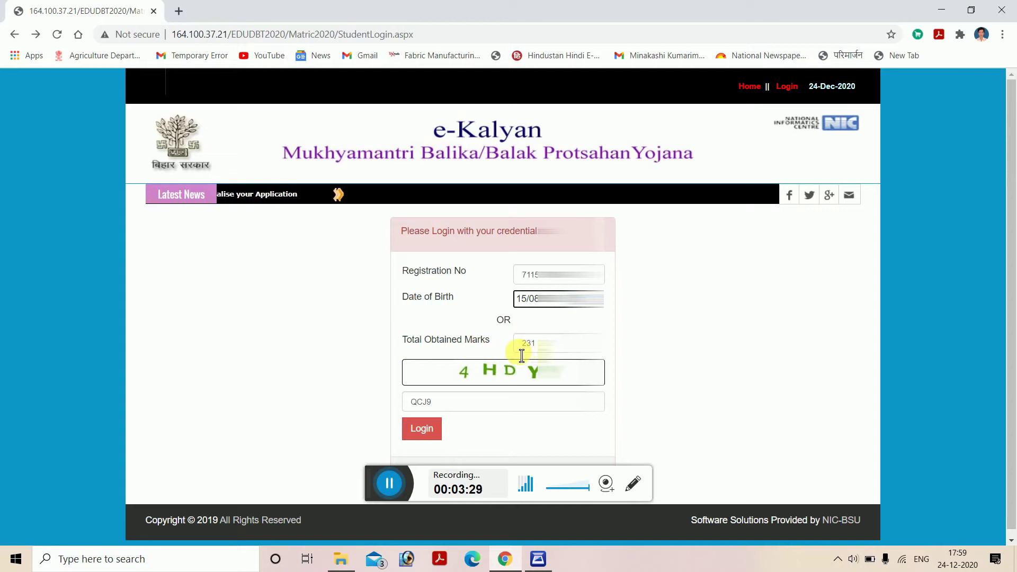
# Replace the captcha entry with the displayed captcha and log in with the student credentials
pyautogui.scroll(-1, 517, 349)
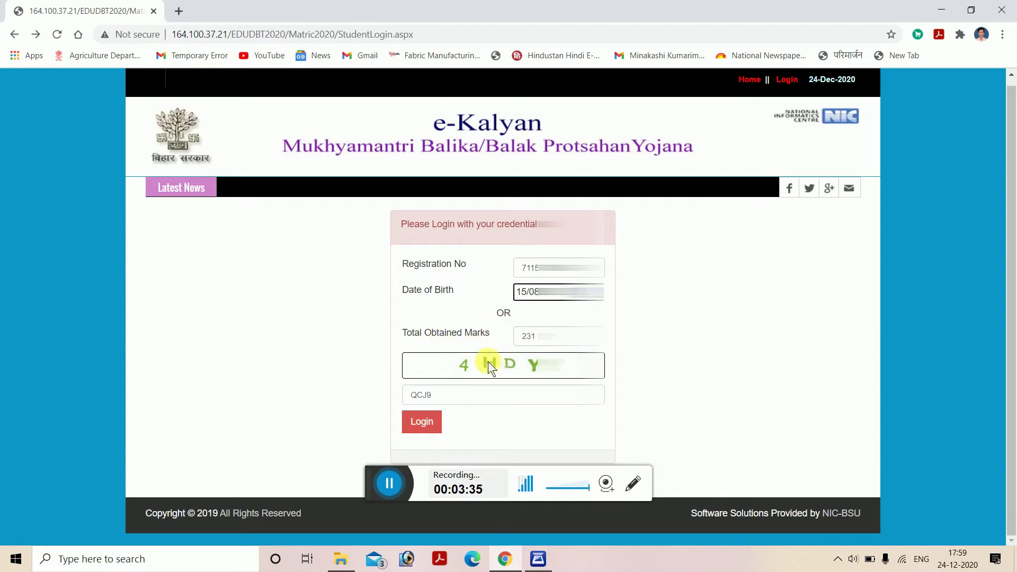
pyautogui.press('Tab')
pyautogui.press('BackSpace')
pyautogui.write('4H')
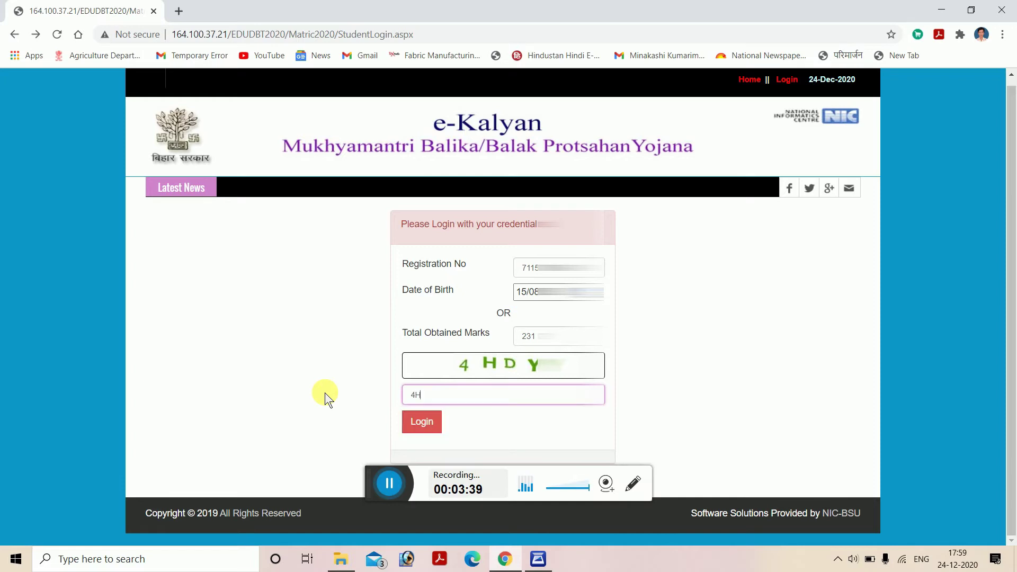
pyautogui.write('D')
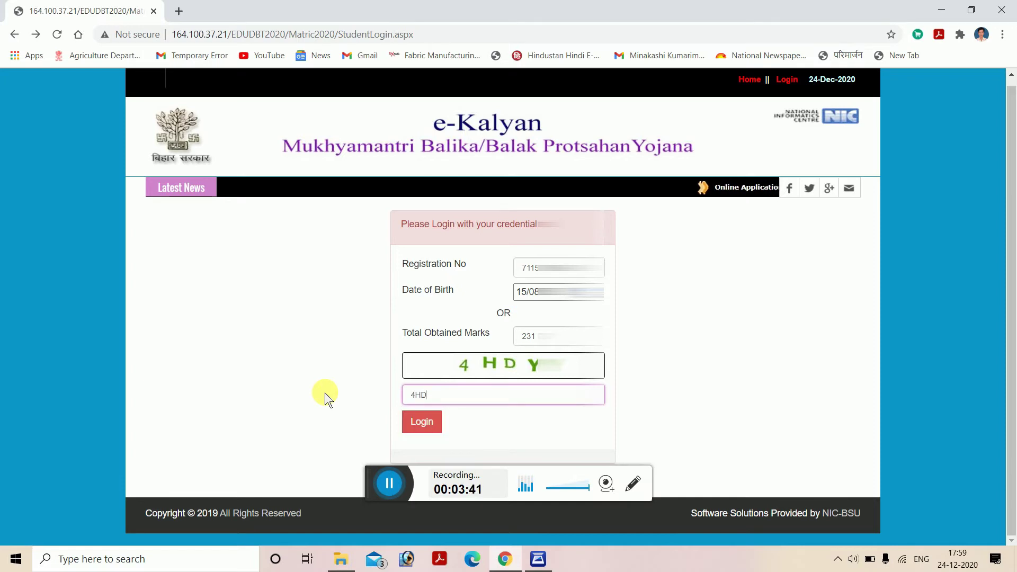
pyautogui.write('Y')
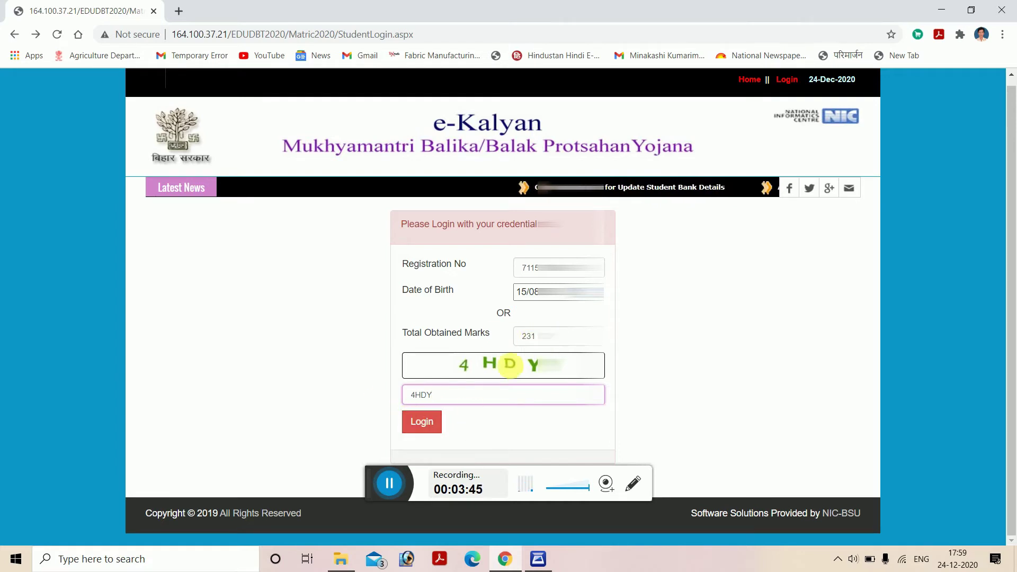
pyautogui.click(430, 427)
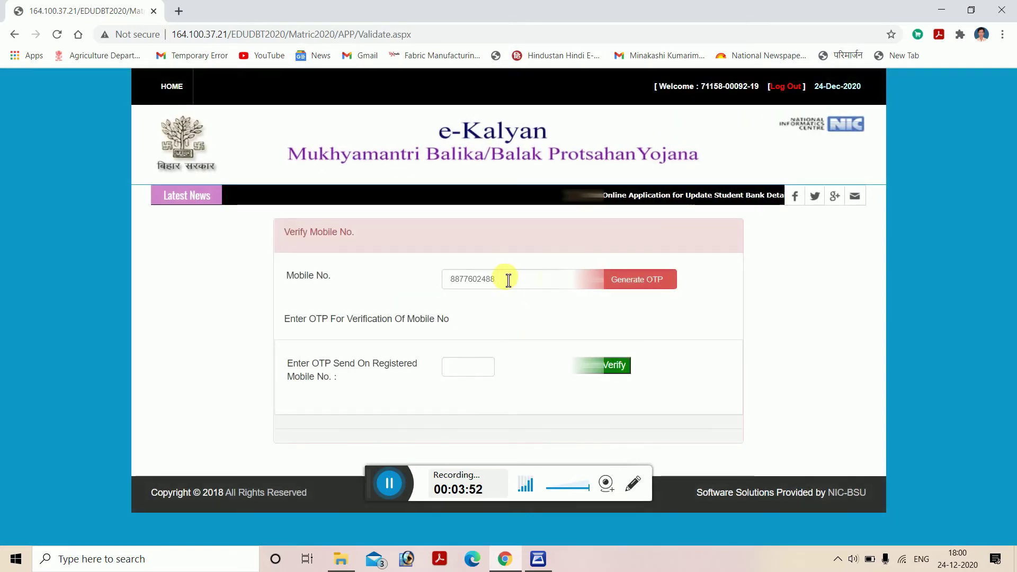
# Request an OTP for the registered mobile, fill in the received OTP, and verify it
pyautogui.moveTo(508, 281); pyautogui.dragTo(427, 276)
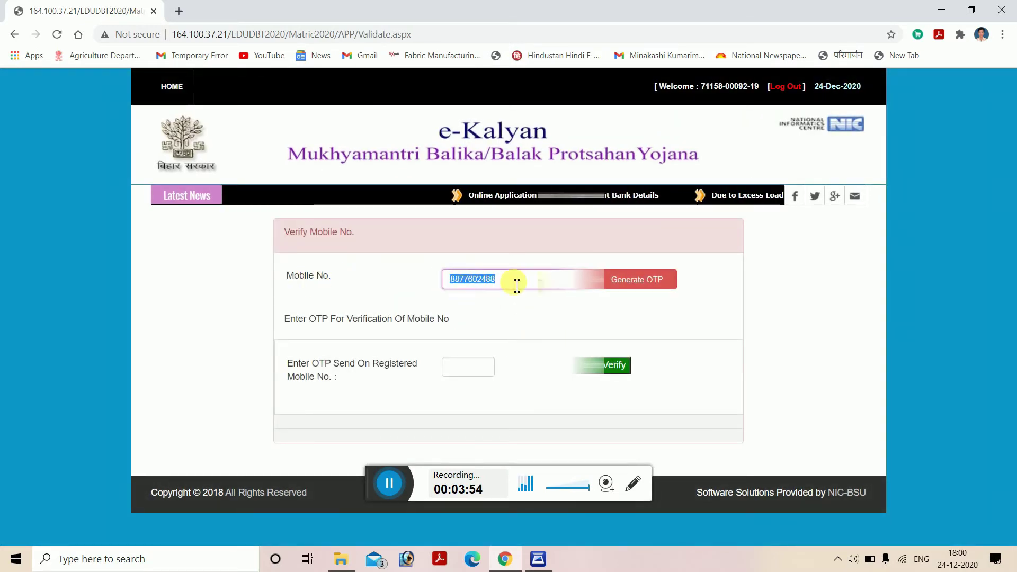
pyautogui.press('End')
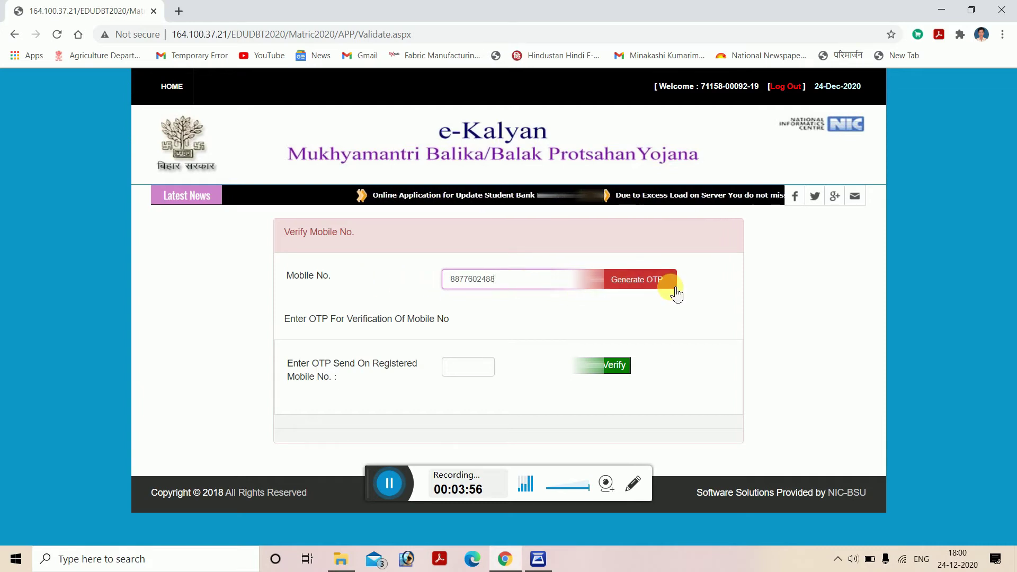
pyautogui.click(638, 290)
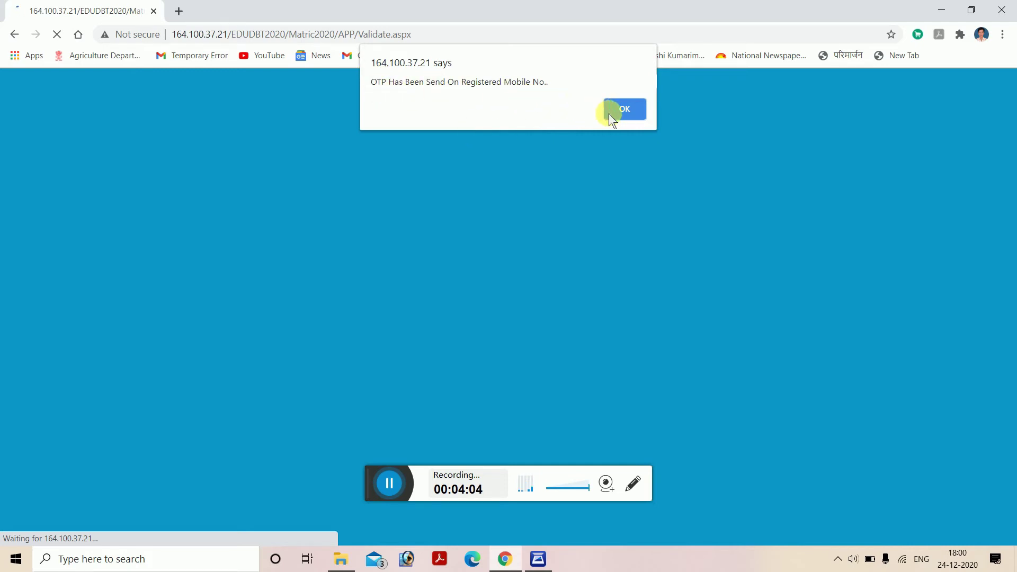
pyautogui.click(624, 111)
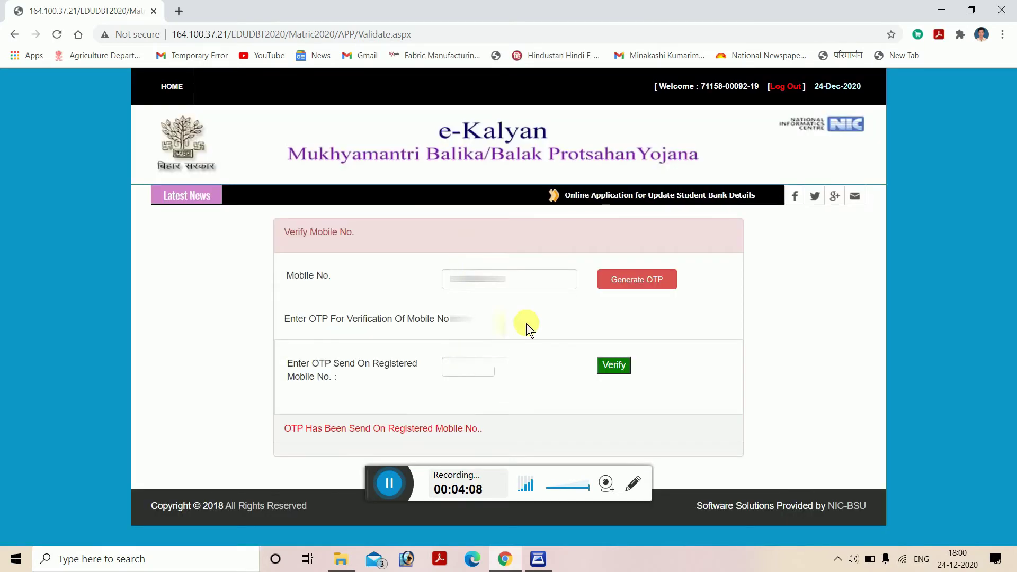
pyautogui.click(462, 375)
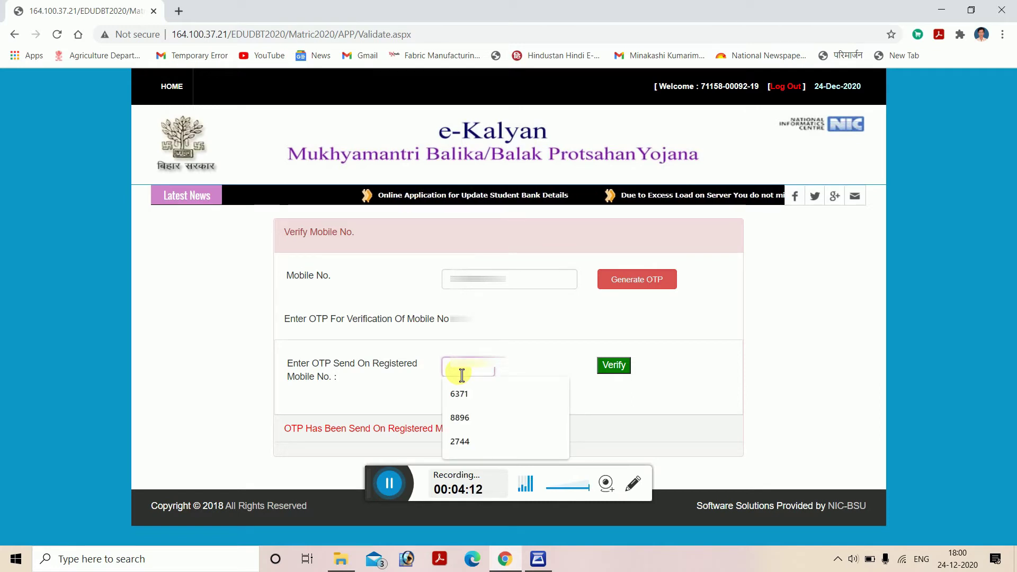
pyautogui.click(459, 394)
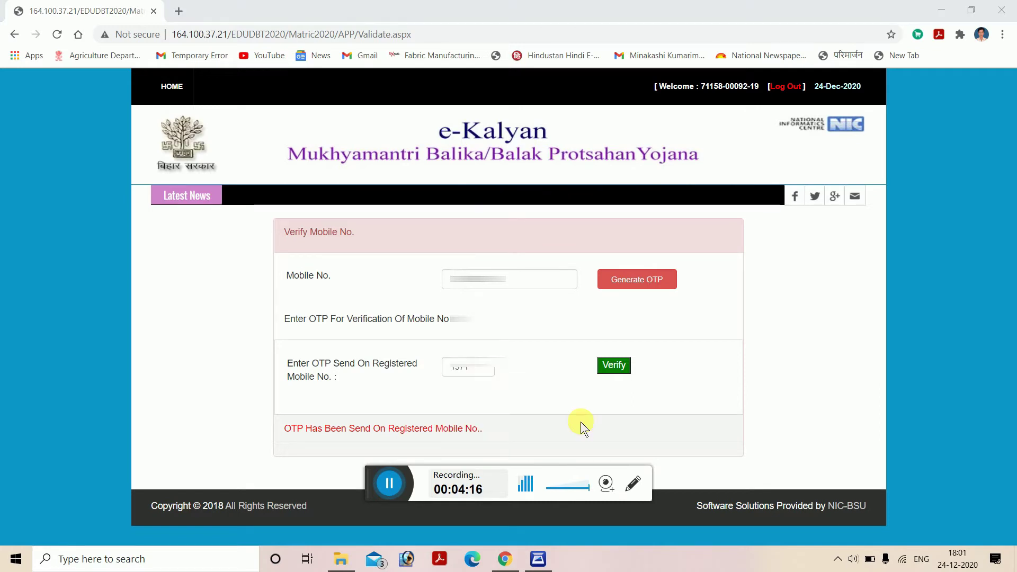
pyautogui.click(617, 370)
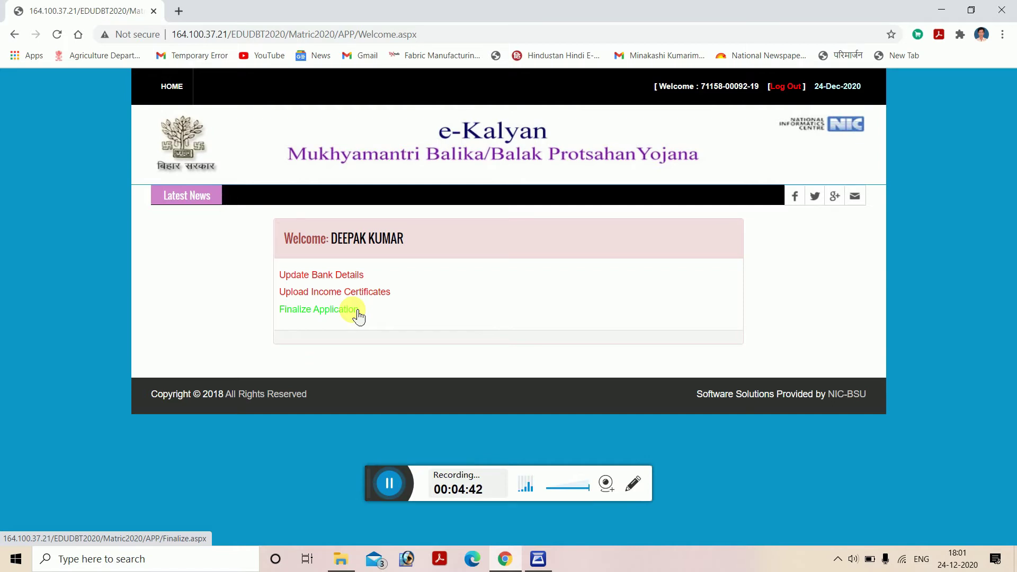
# In Update Bank Details, enter the student's name and number as per Aadhaar and verify the Aadhaar
pyautogui.click(353, 283)
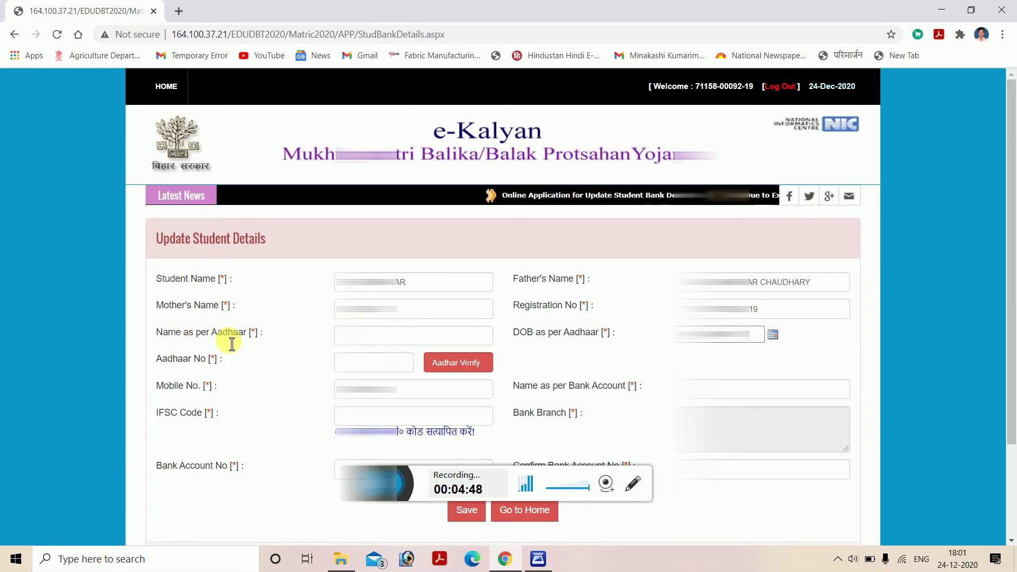
pyautogui.click(352, 335)
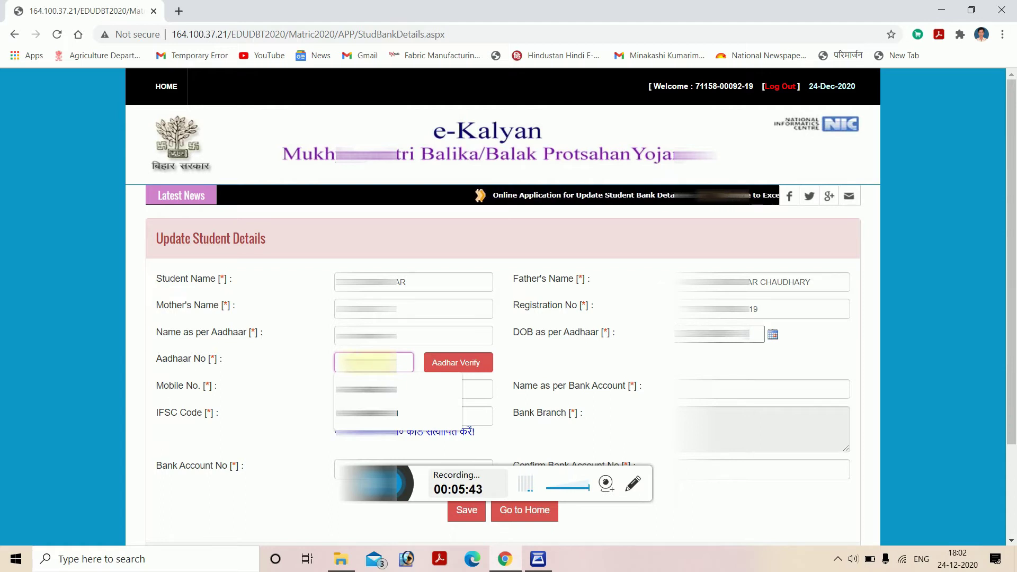
pyautogui.press('Escape')
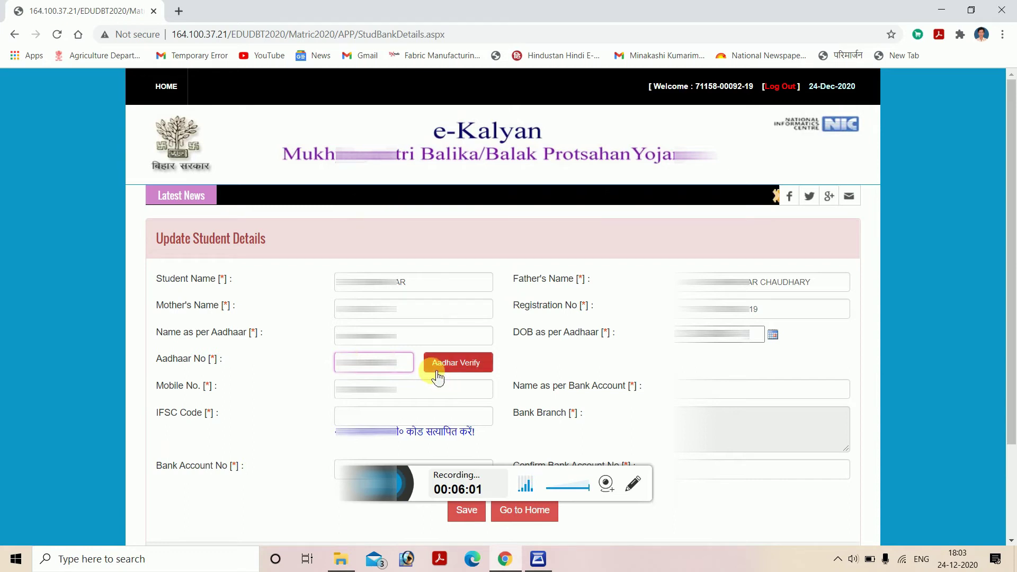
pyautogui.click(470, 371)
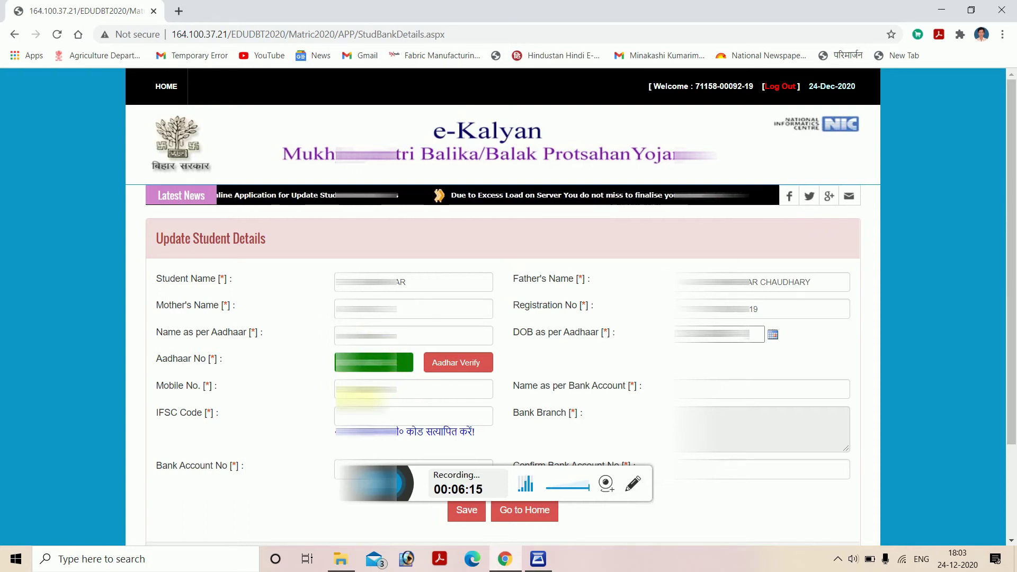
pyautogui.scroll(-1, 382, 392)
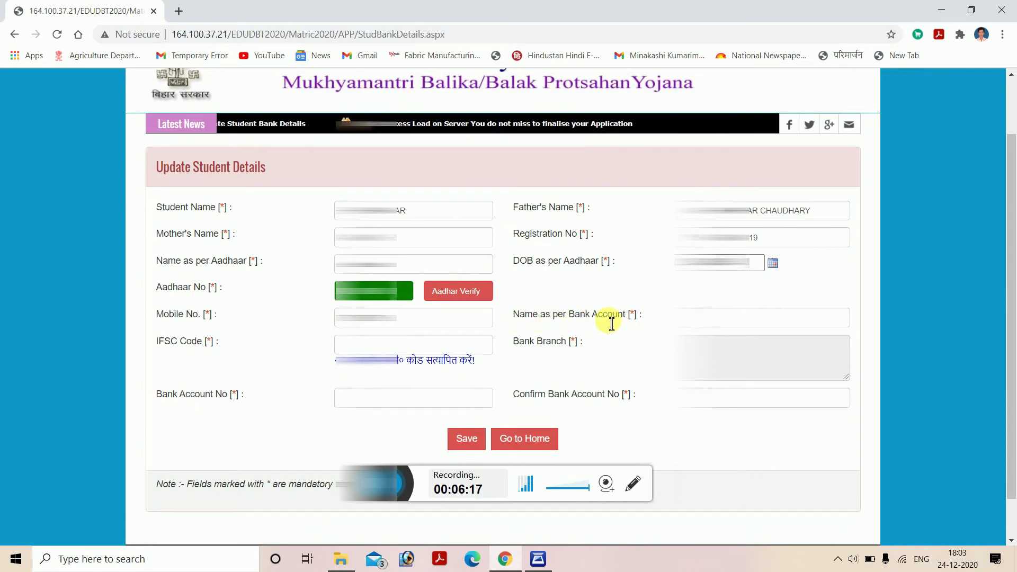
# Fill the account holder's name and IFSC code from saved suggestions, auto-filling the bank branch
pyautogui.click(710, 321)
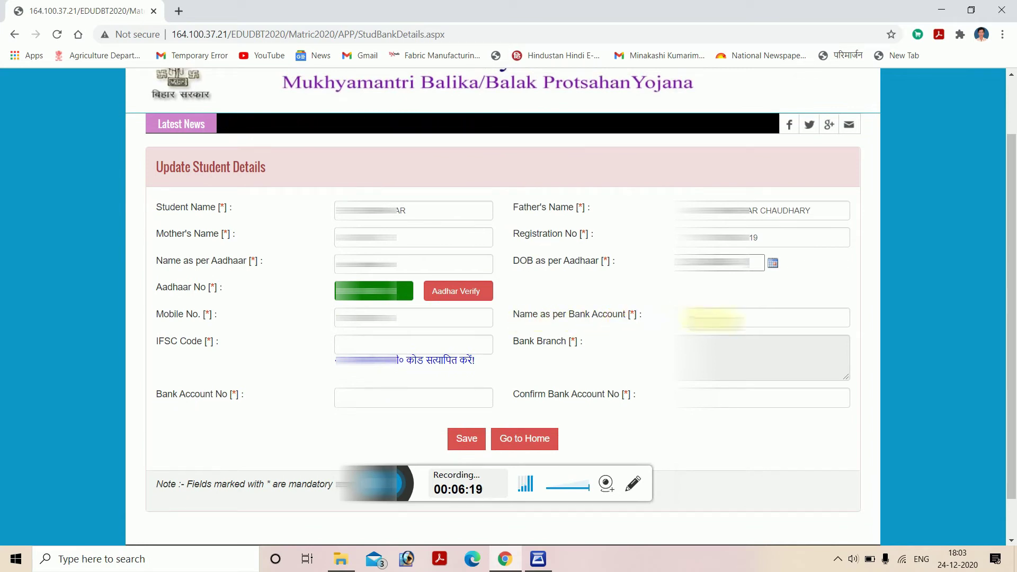
pyautogui.click(713, 320)
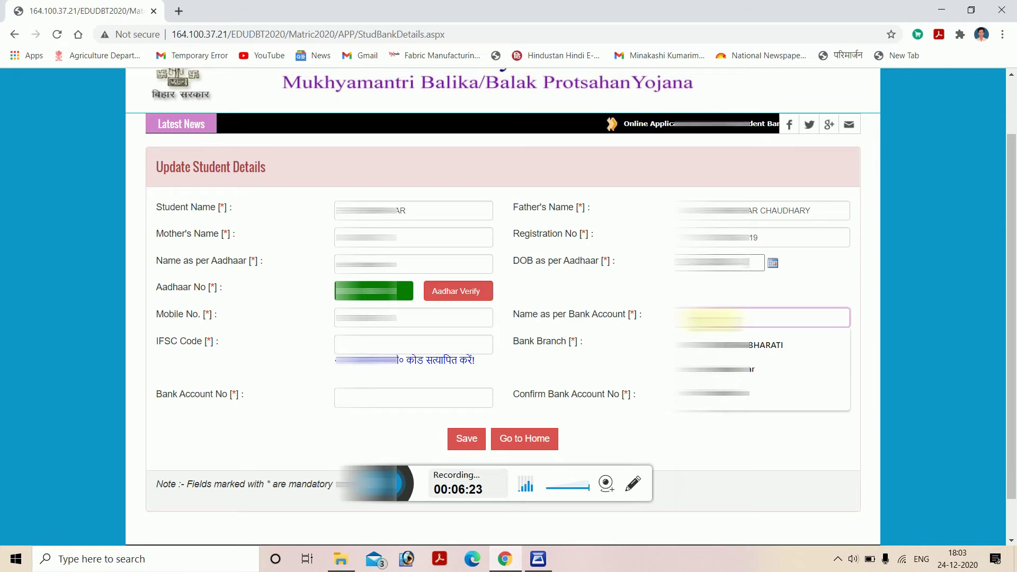
pyautogui.click(712, 345)
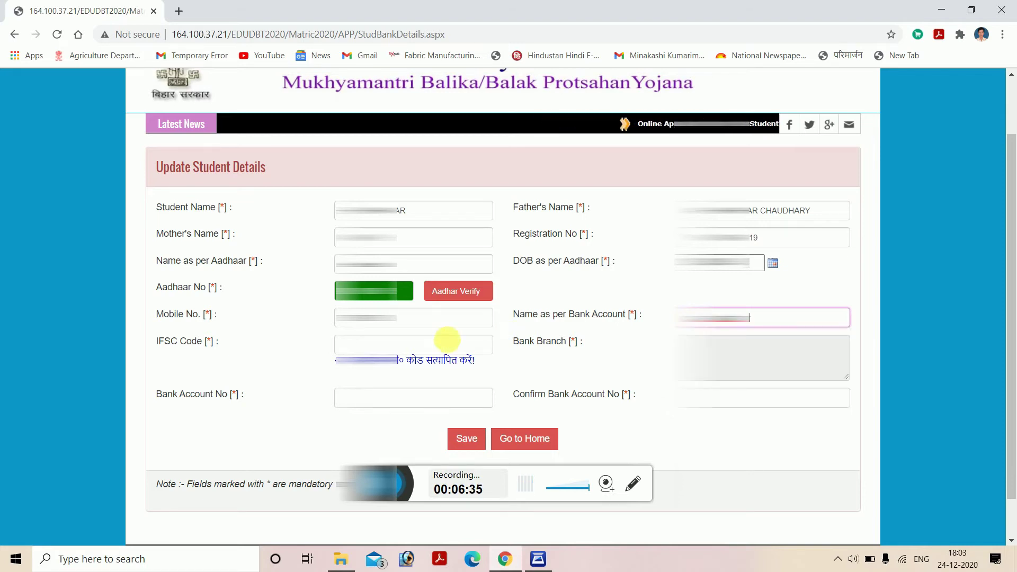
pyautogui.click(430, 354)
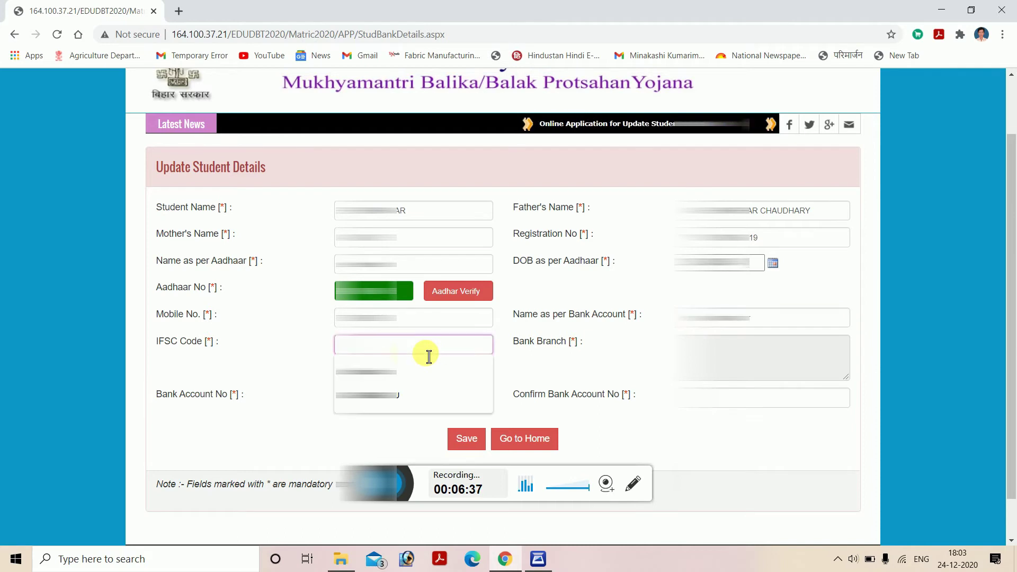
pyautogui.click(418, 394)
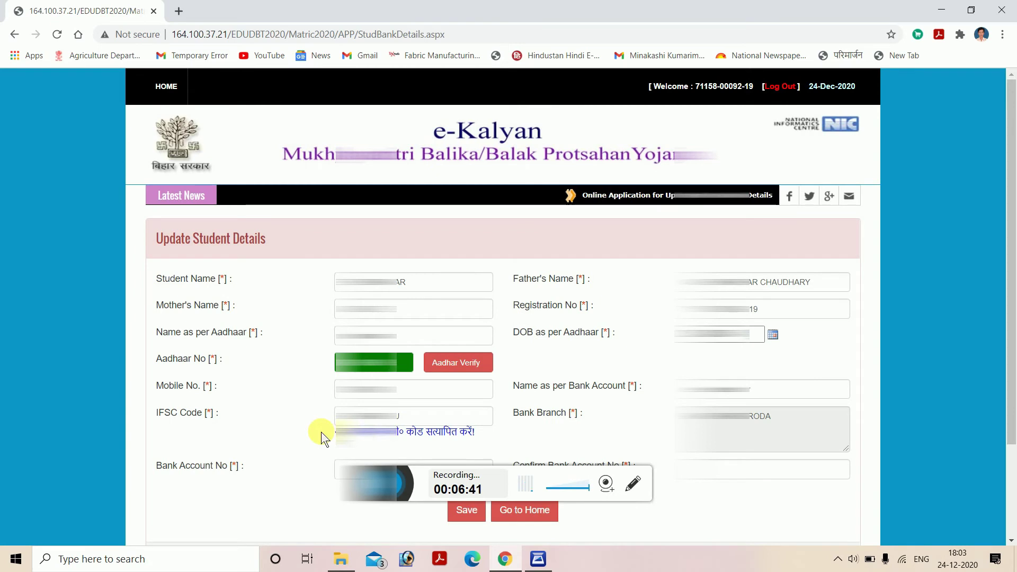
pyautogui.scroll(-2, 321, 431)
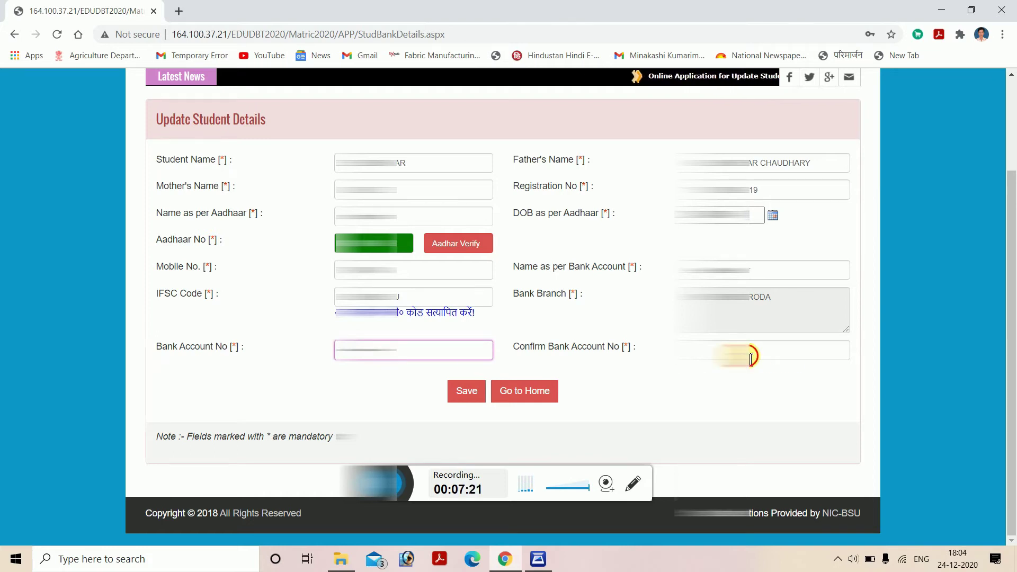
# Complete the Confirm Bank Account No field and save the student's bank details
pyautogui.click(751, 359)
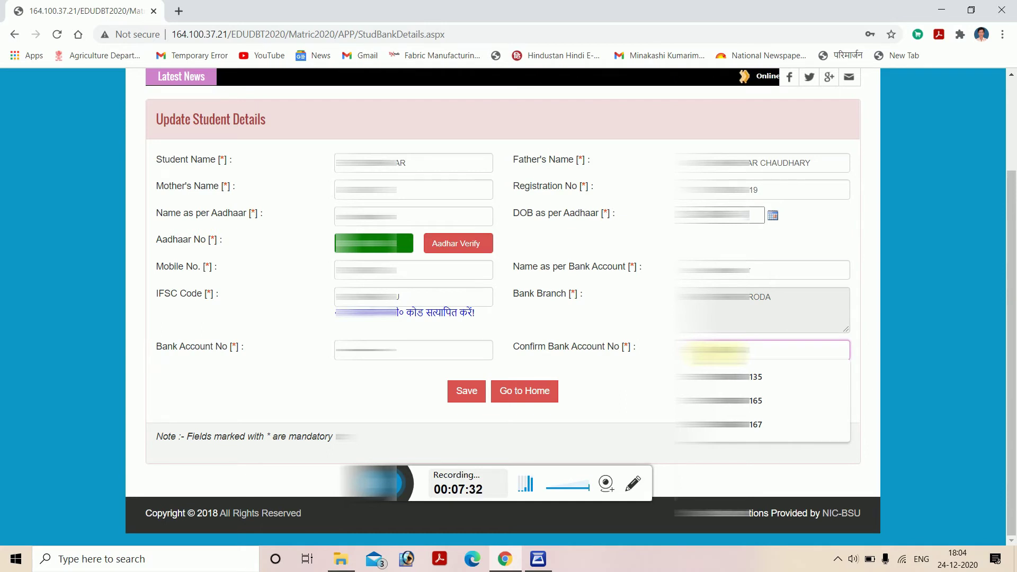
pyautogui.write('94')
pyautogui.click(784, 406)
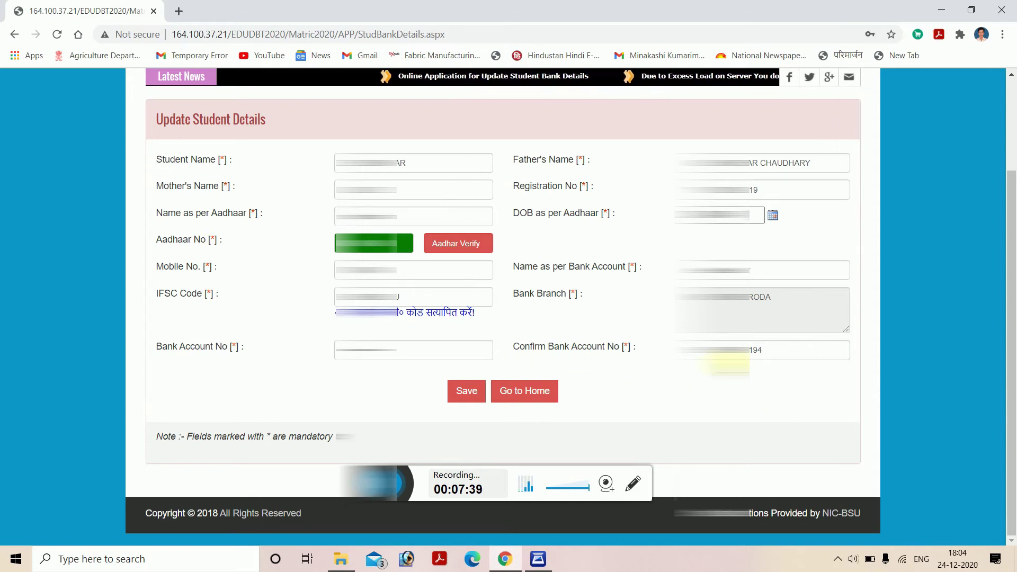
pyautogui.click(741, 357)
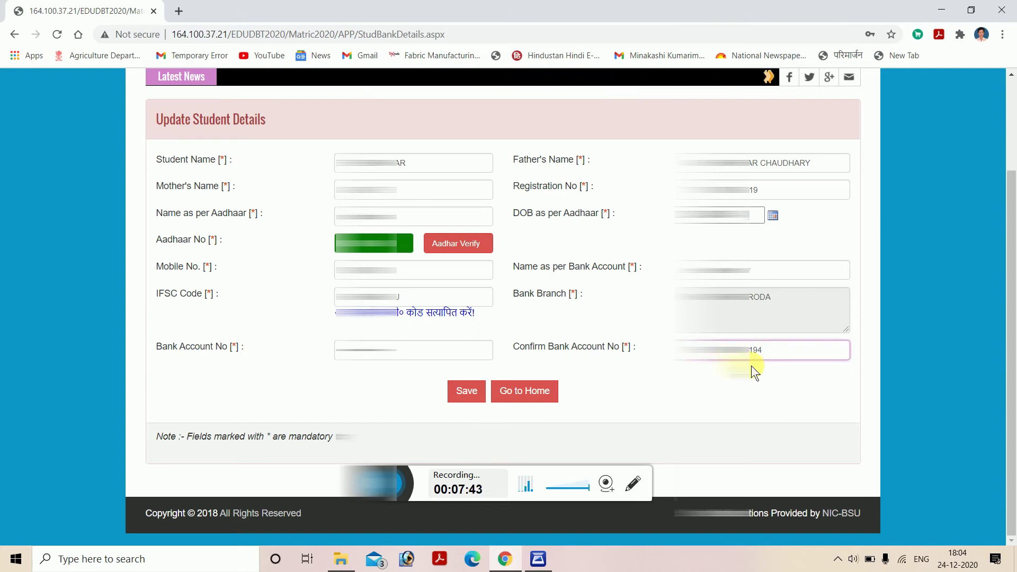
pyautogui.click(469, 397)
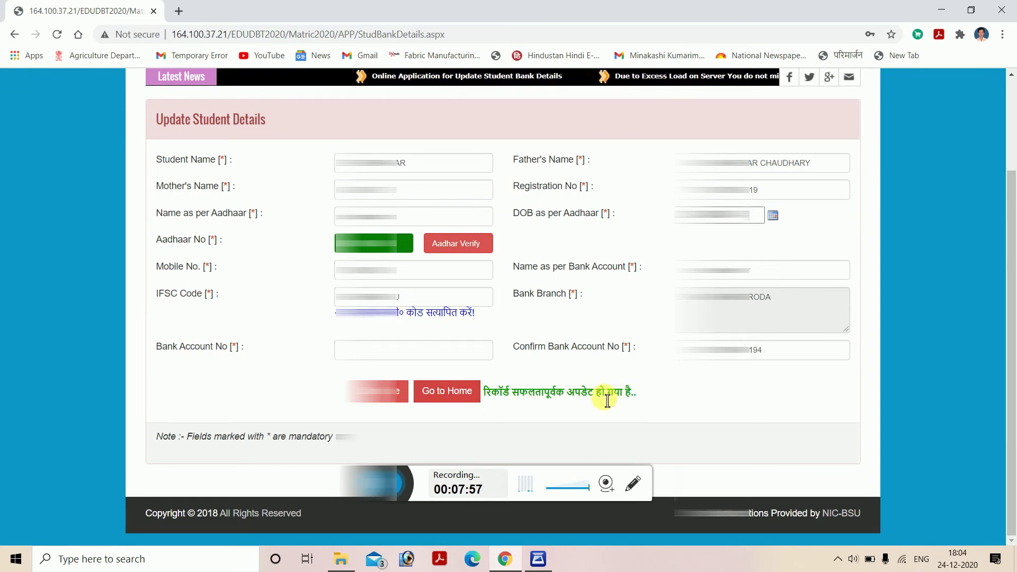
# Return to the welcome page, open Upload Income Certificates, and start choosing a PDF
pyautogui.click(448, 394)
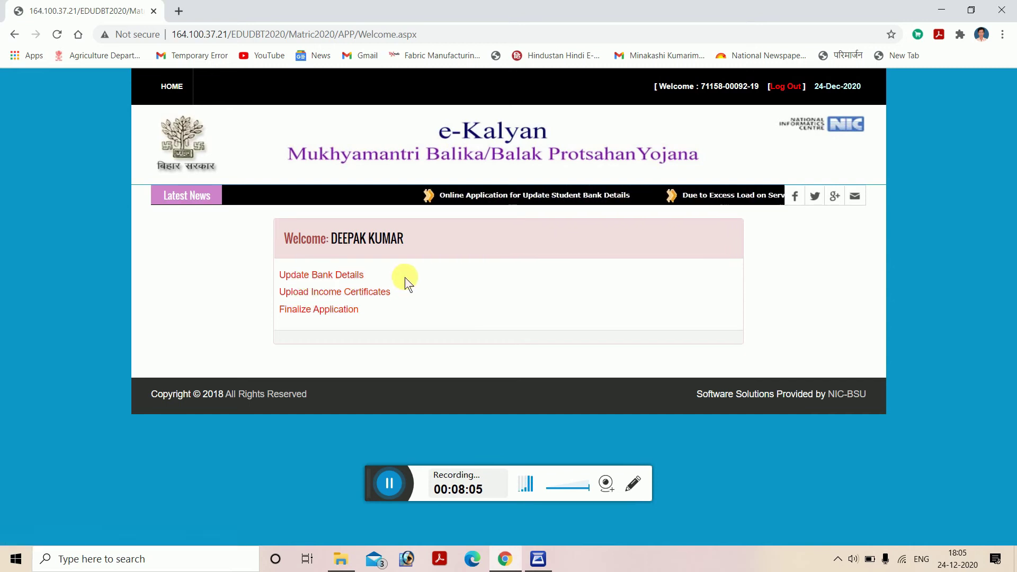
pyautogui.click(346, 296)
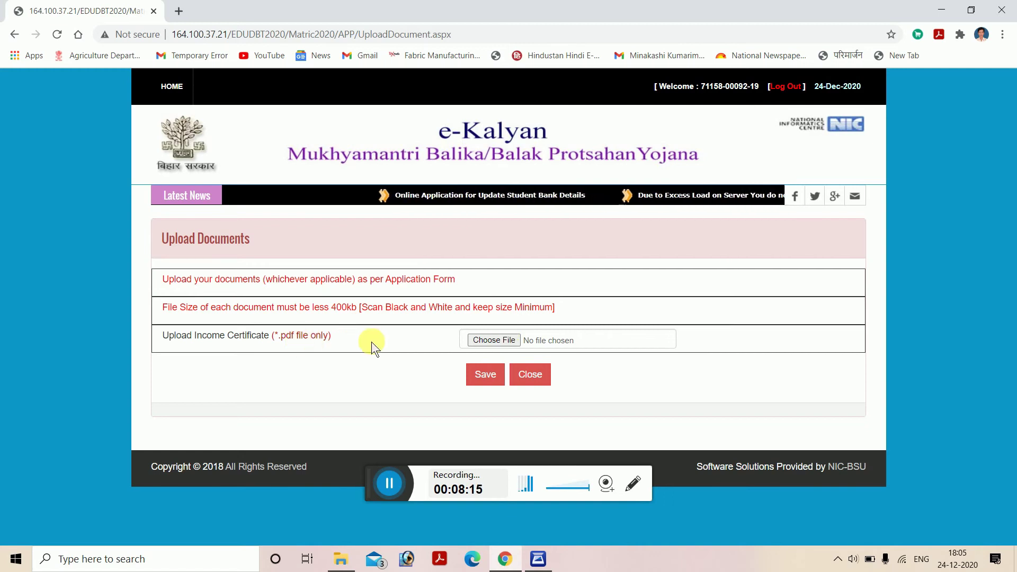
pyautogui.click(492, 340)
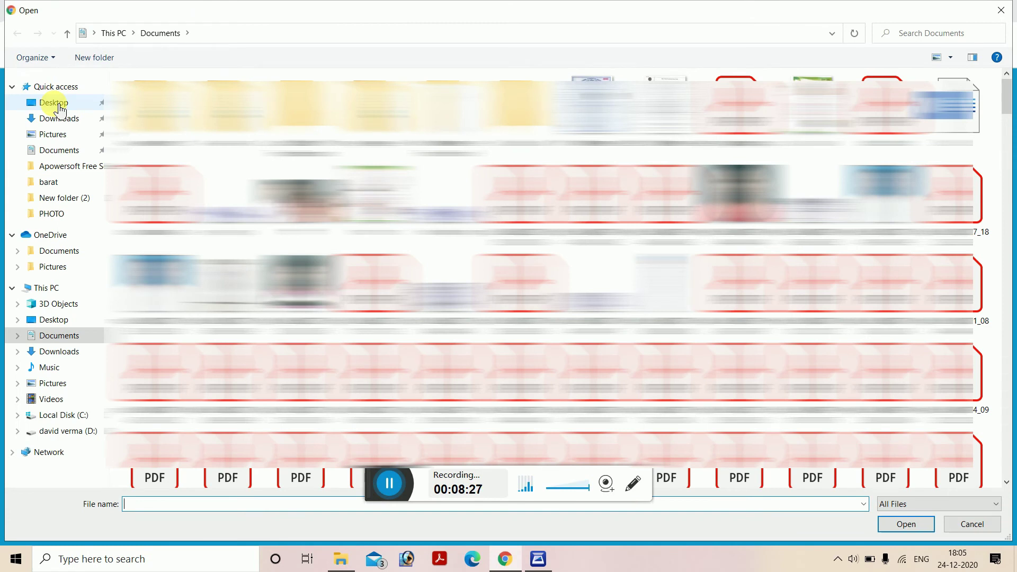
# Choose img20201224_17542576.pdf from Documents and save it as the income certificate
pyautogui.click(58, 105)
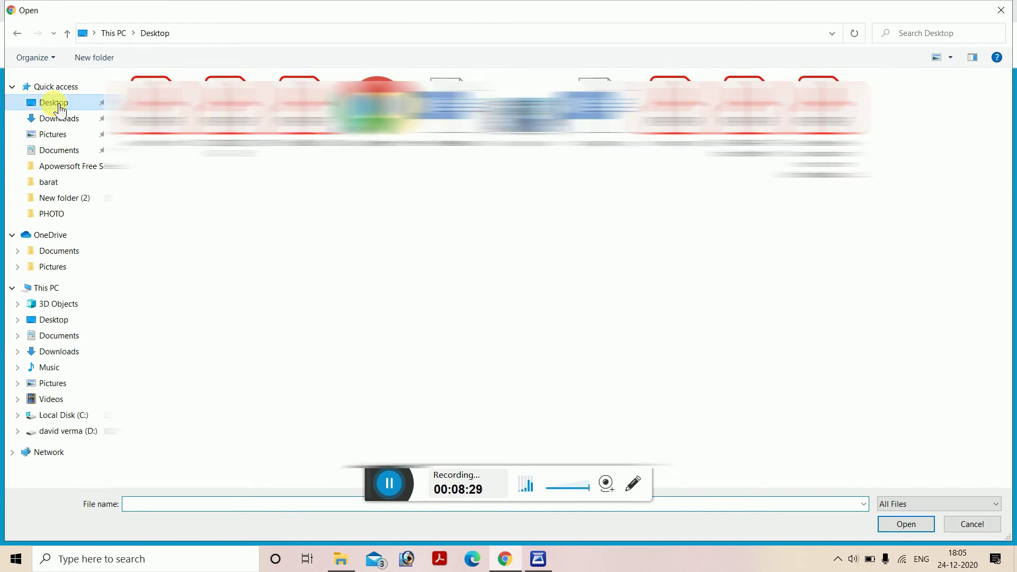
pyautogui.click(58, 150)
pyautogui.scroll(-3, 270, 213)
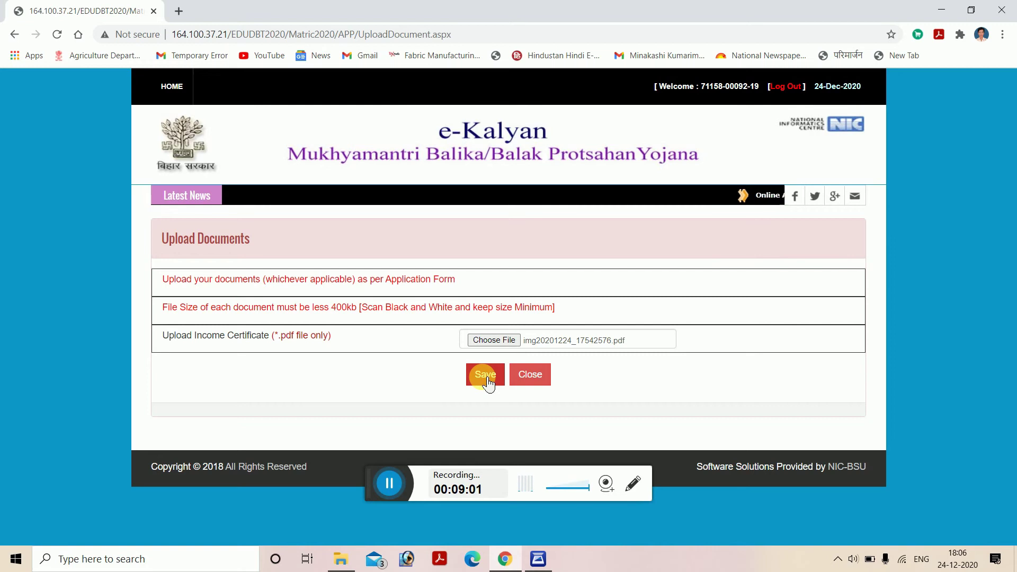
pyautogui.click(486, 375)
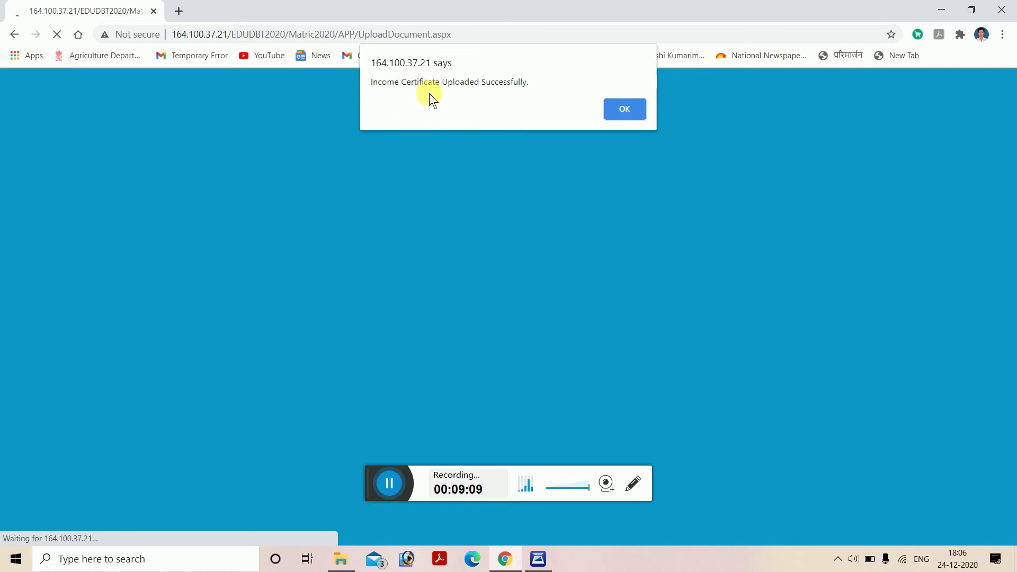
# Dismiss the upload-success alert and close the upload page, confirming the close prompt
pyautogui.click(619, 114)
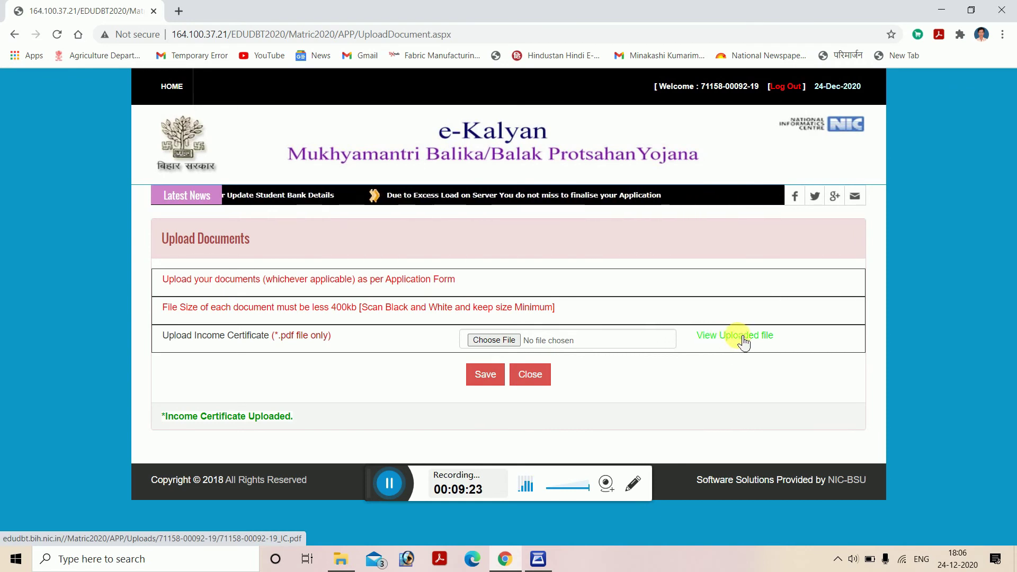
pyautogui.click(541, 380)
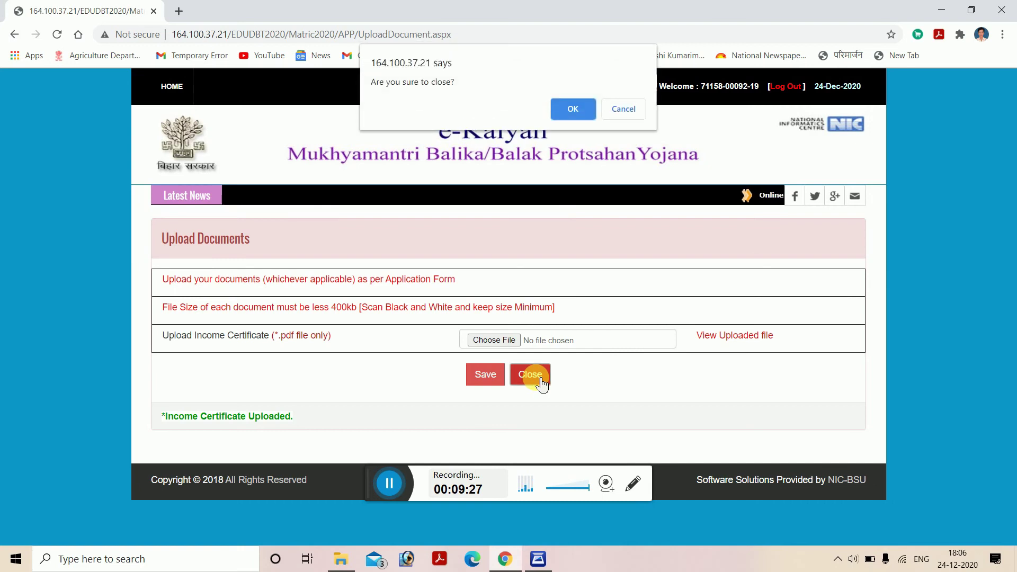
pyautogui.click(573, 109)
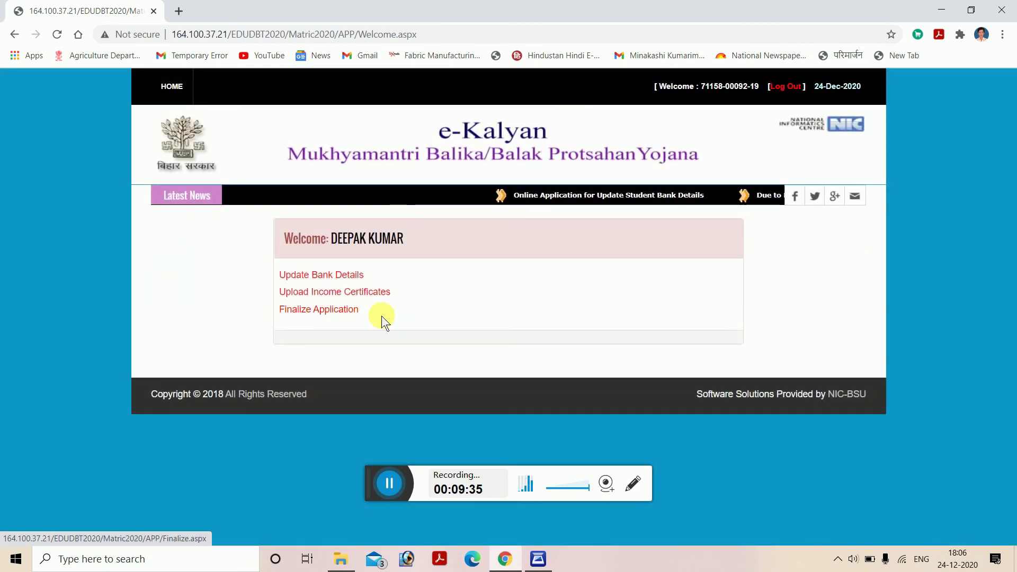
# Finalize the Balak/Balika Protsahan Yojana application with Final Submit and confirm with Yes
pyautogui.click(332, 314)
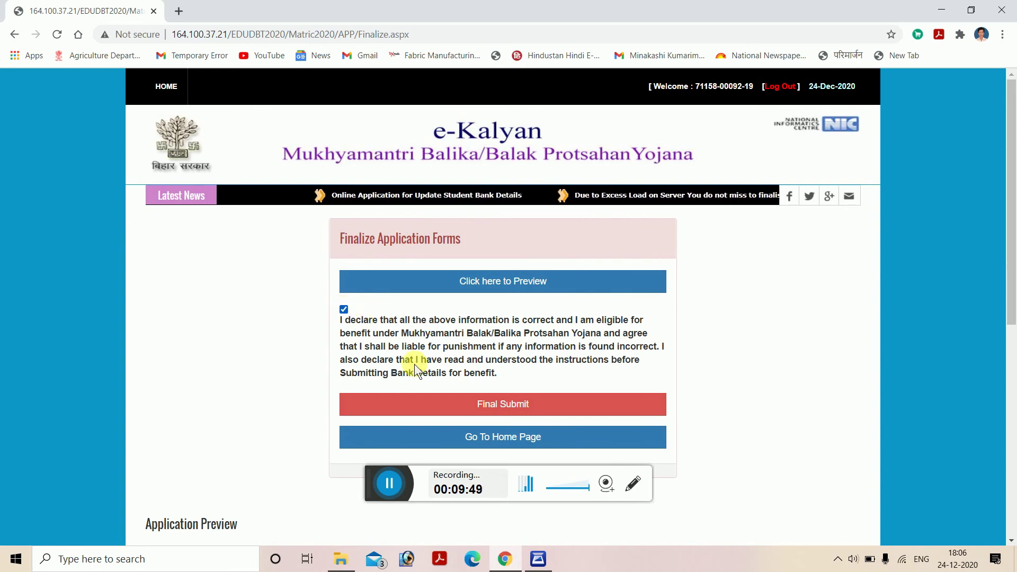
pyautogui.scroll(-5, 422, 376)
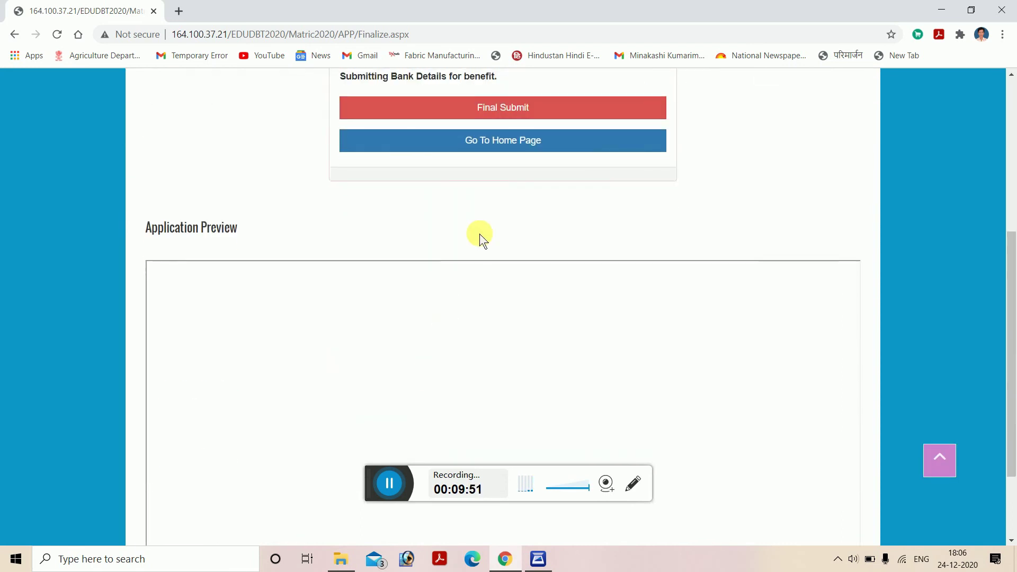
pyautogui.scroll(3, 479, 233)
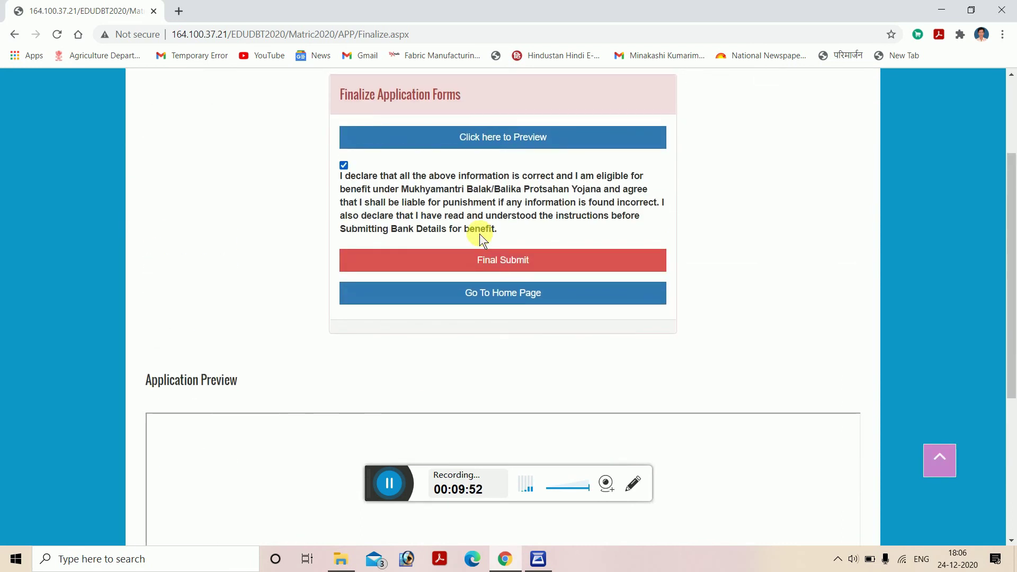
pyautogui.click(492, 263)
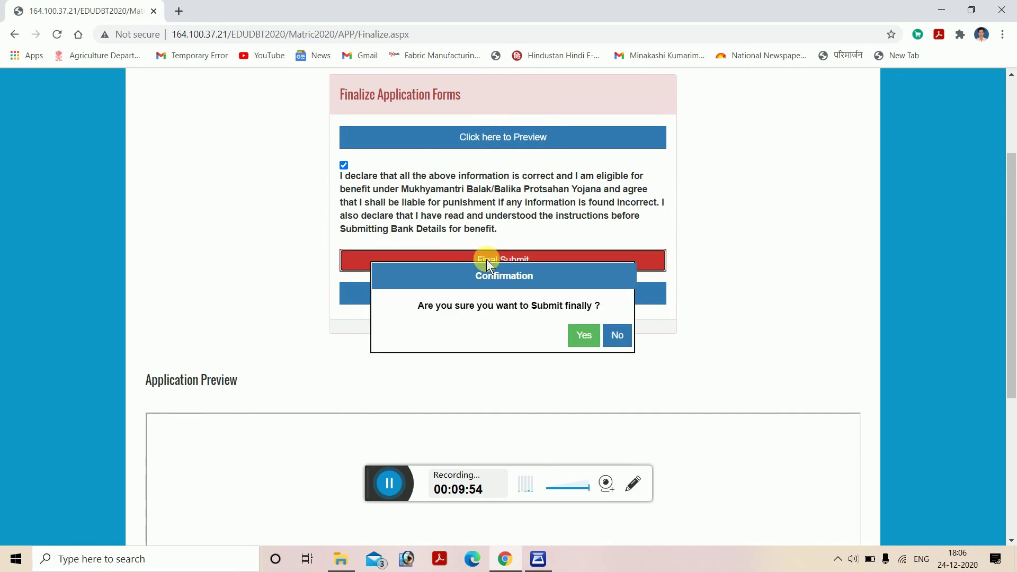
pyautogui.click(590, 335)
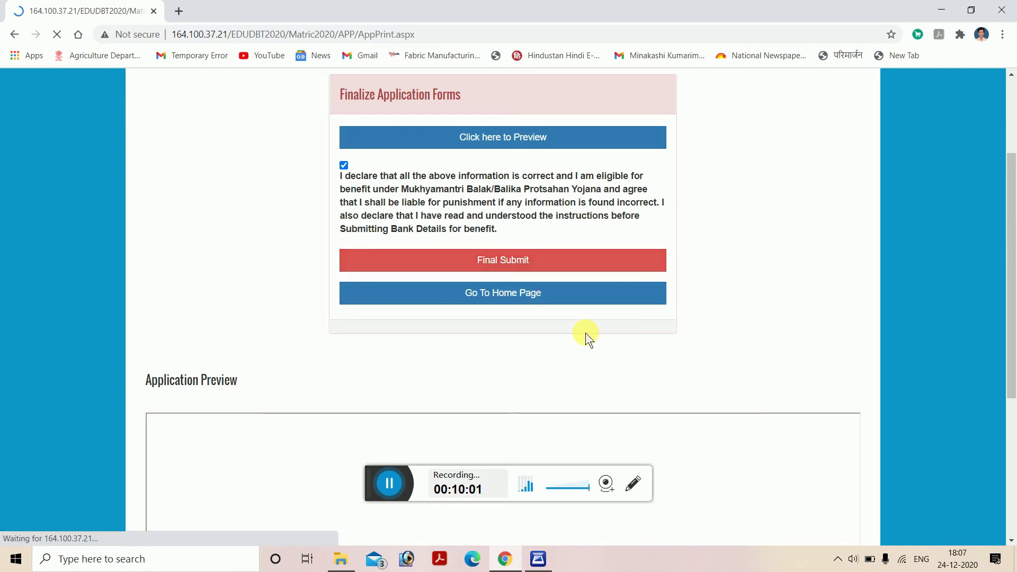